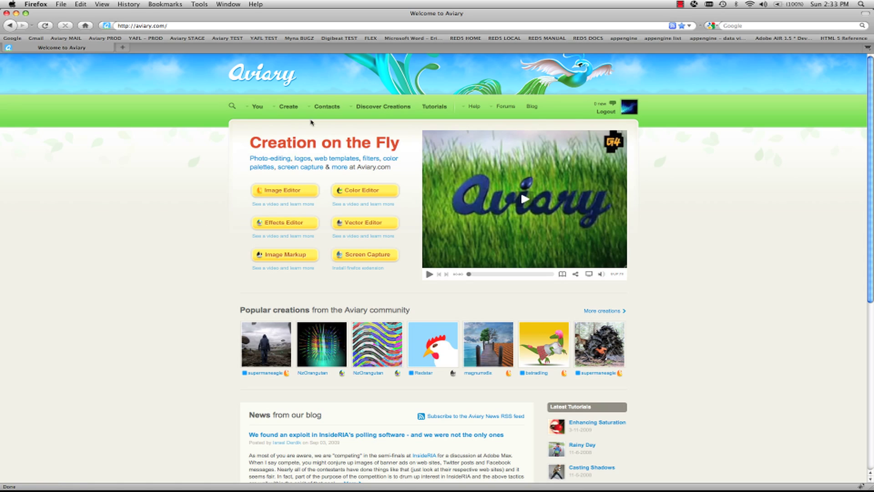
# Launch the Myna audio editor (Audio editor) from Aviary's Create menu
pyautogui.click(287, 106)
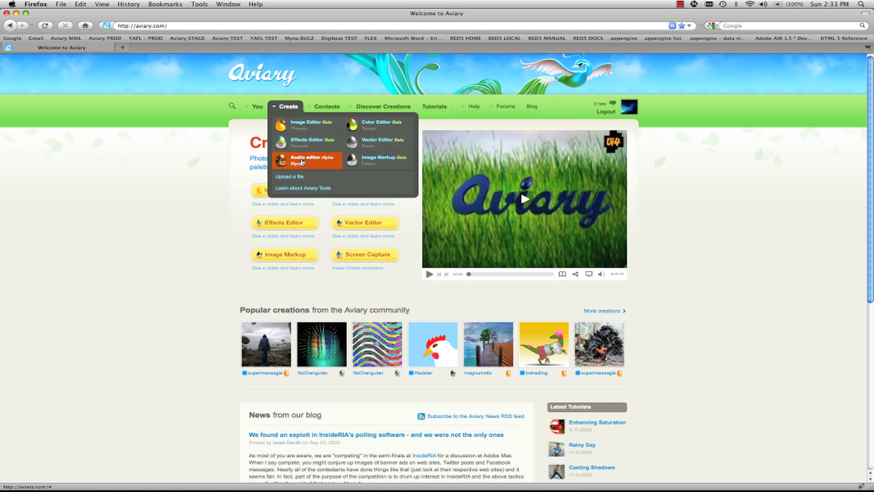
pyautogui.click(302, 162)
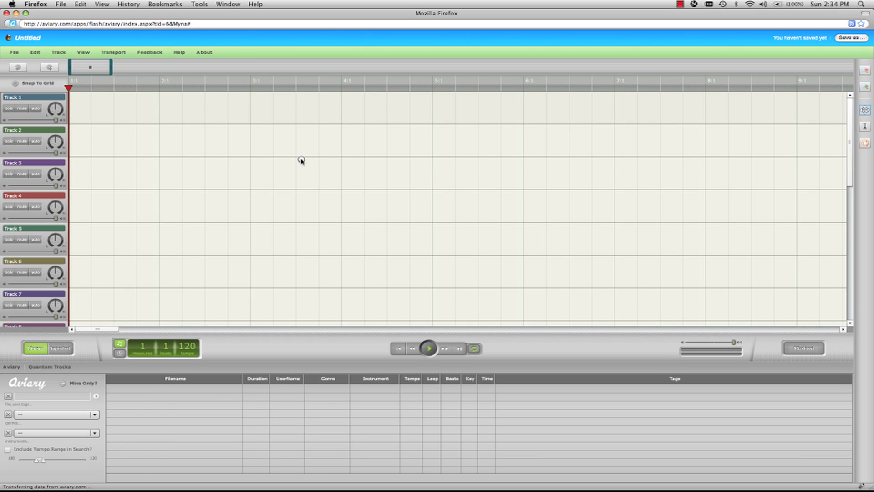
# Drag nocturnal_flux_loop08a.mp3 from Quantum Tracks ELEKTRONIKA 3 > Nocturnal Flux > Loops onto Track 3
pyautogui.click(55, 369)
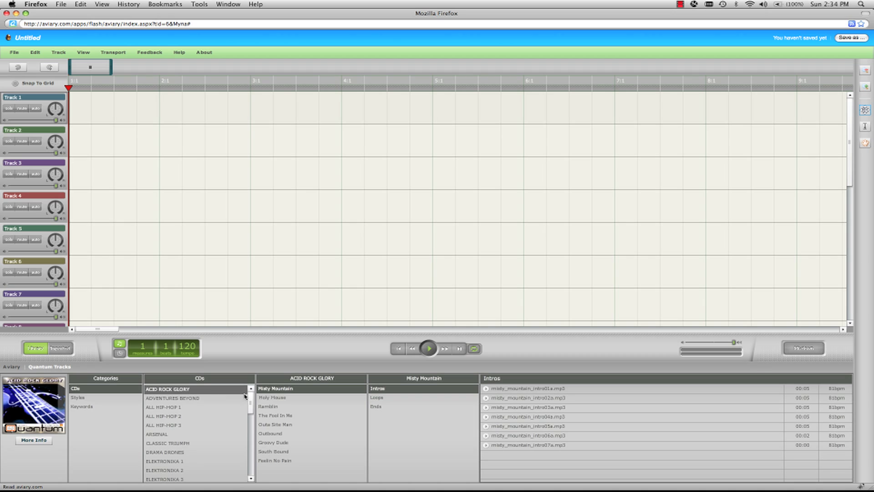
pyautogui.moveTo(251, 402); pyautogui.dragTo(253, 413)
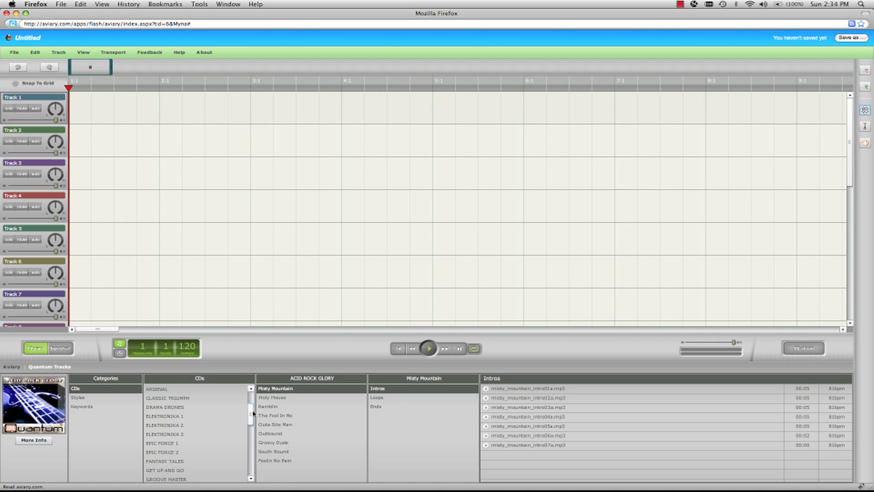
pyautogui.click(208, 434)
pyautogui.click(306, 415)
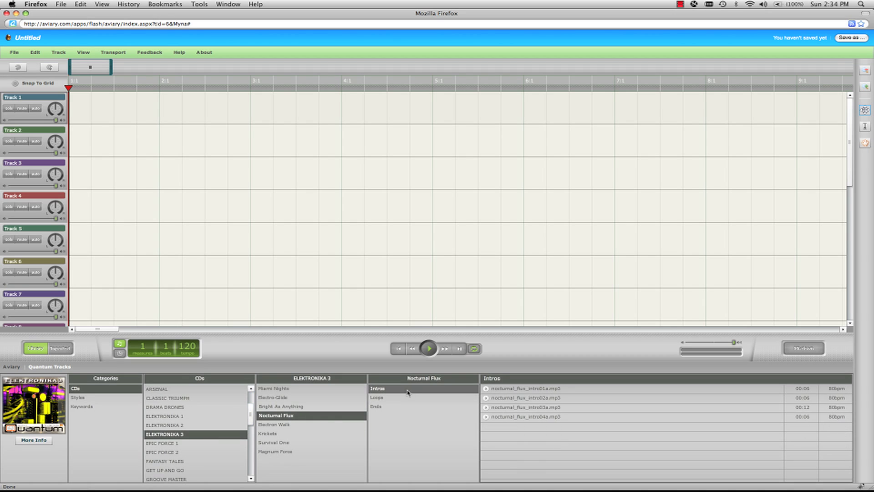
pyautogui.click(412, 397)
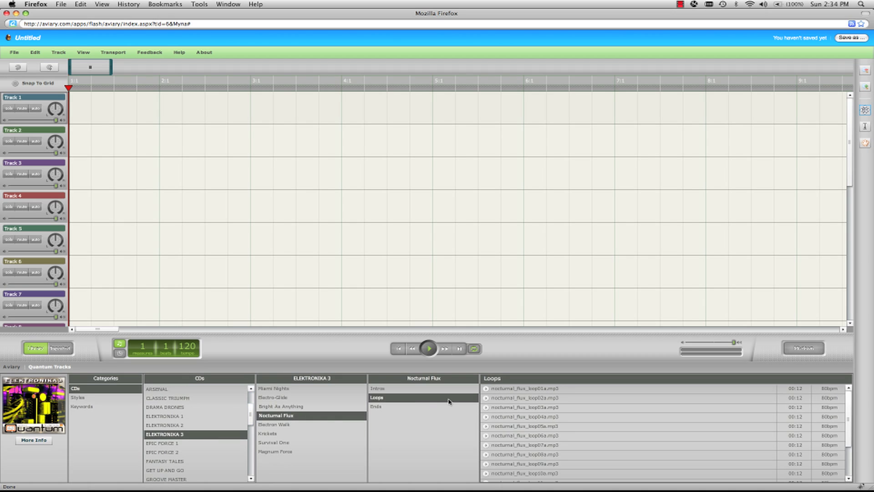
pyautogui.click(485, 454)
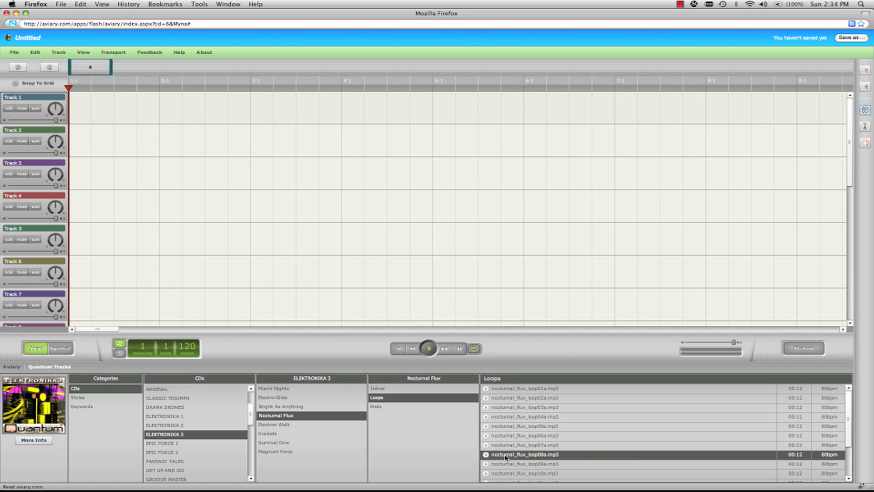
pyautogui.moveTo(509, 455); pyautogui.dragTo(197, 168)
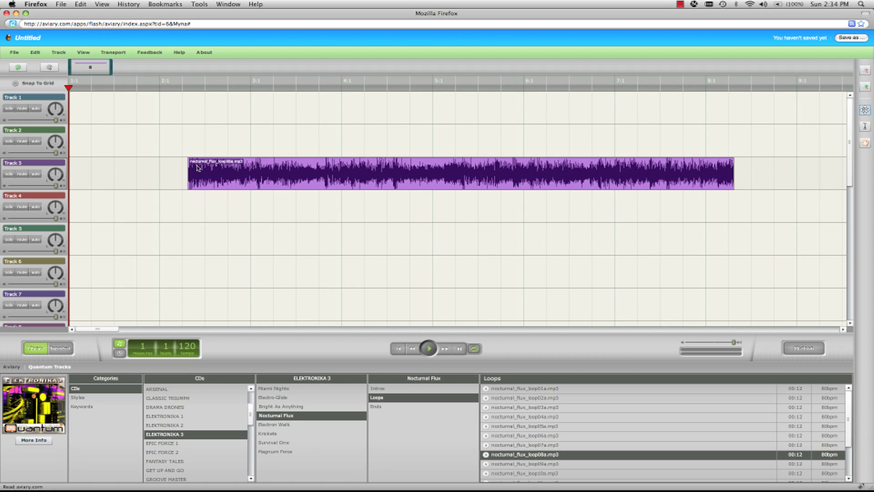
# Change the project tempo to 80 and shift the Track 3 loop to start at beat 1:3
pyautogui.click(186, 349)
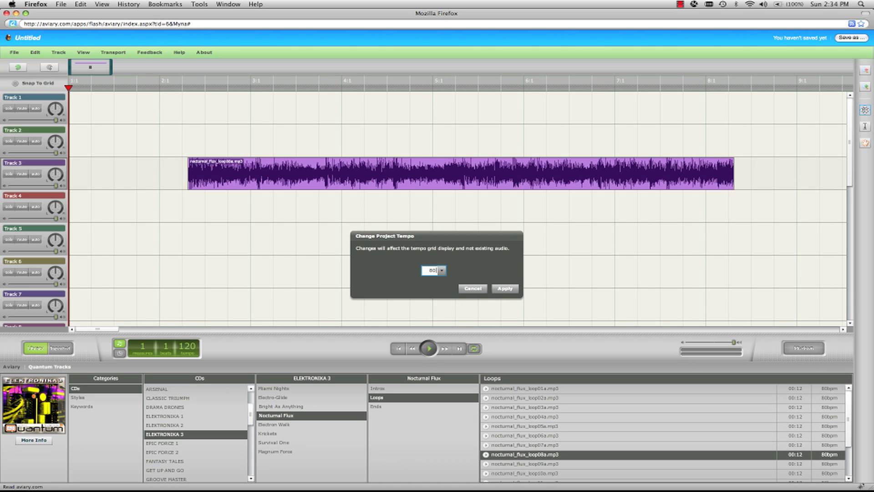
pyautogui.click(505, 288)
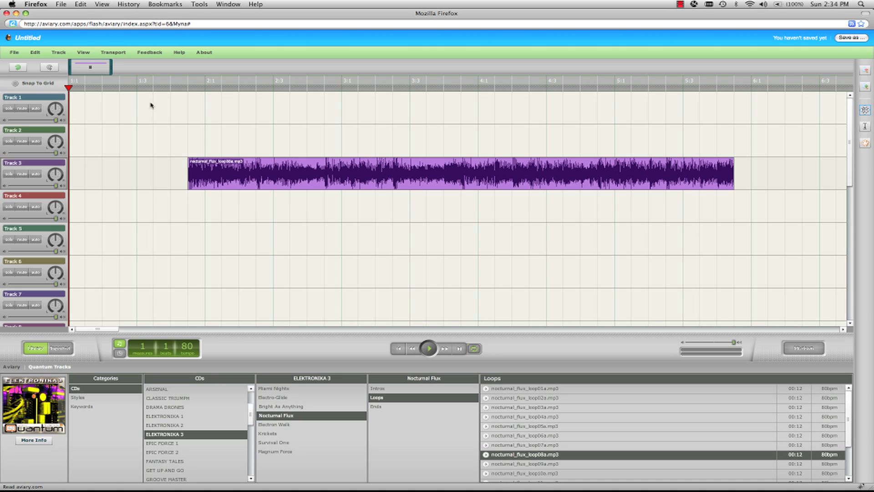
pyautogui.moveTo(336, 184)
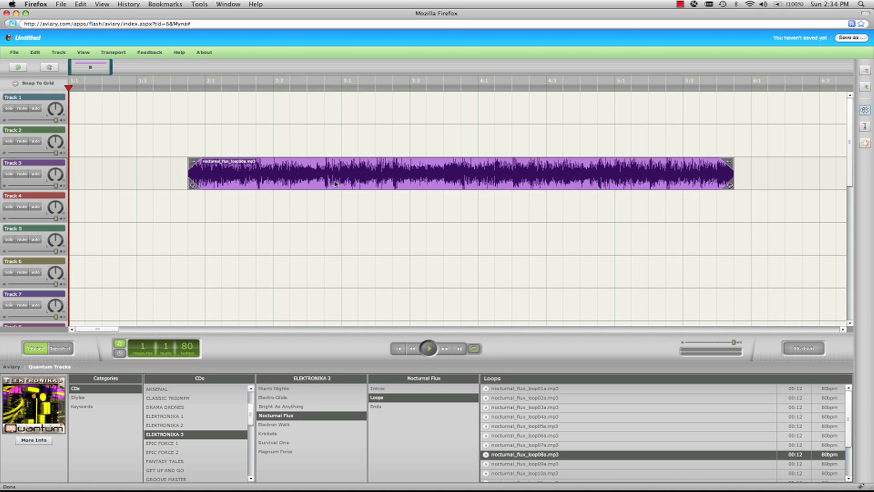
pyautogui.moveTo(368, 180); pyautogui.dragTo(293, 184)
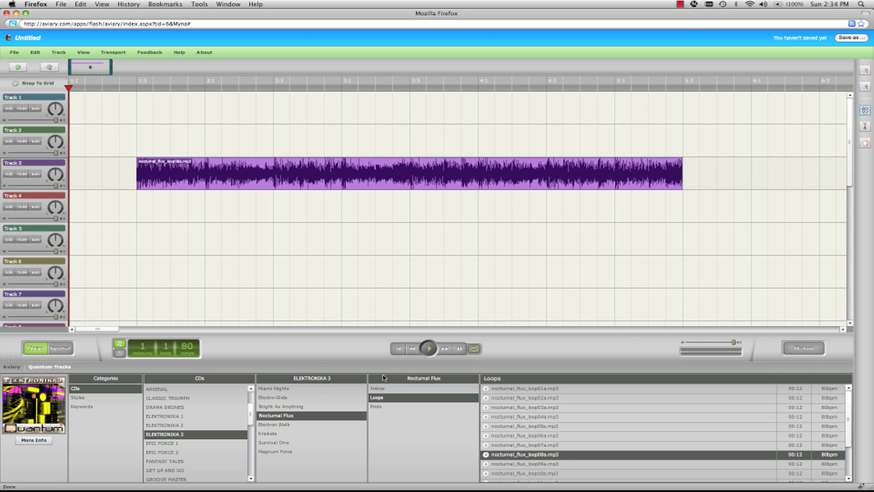
# Drop nocturnal_flux_intro03a.mp3 at the start of Track 1, then move the loop in behind it
pyautogui.click(377, 388)
pyautogui.click(513, 397)
pyautogui.moveTo(513, 407); pyautogui.dragTo(85, 110)
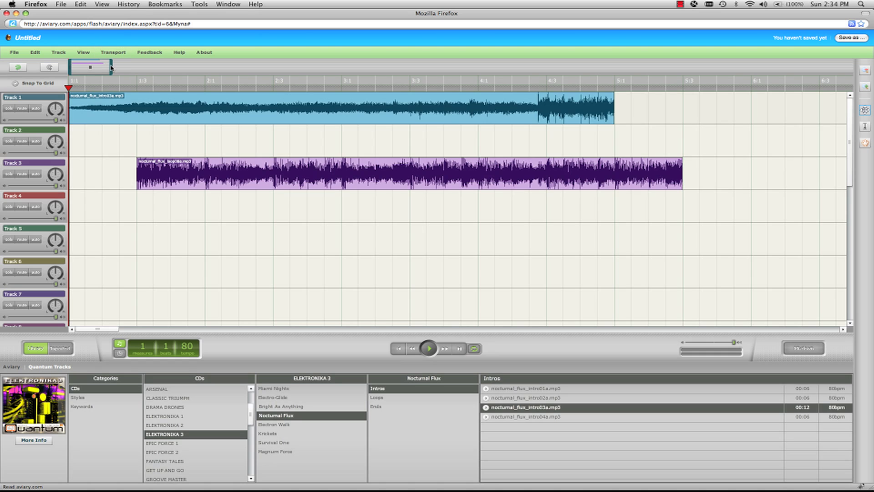
pyautogui.moveTo(112, 68); pyautogui.dragTo(172, 67)
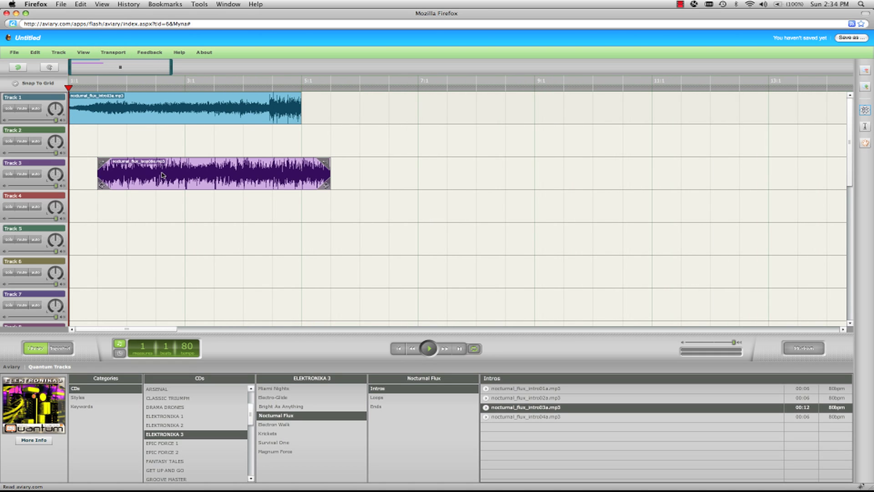
pyautogui.moveTo(148, 173); pyautogui.dragTo(369, 114)
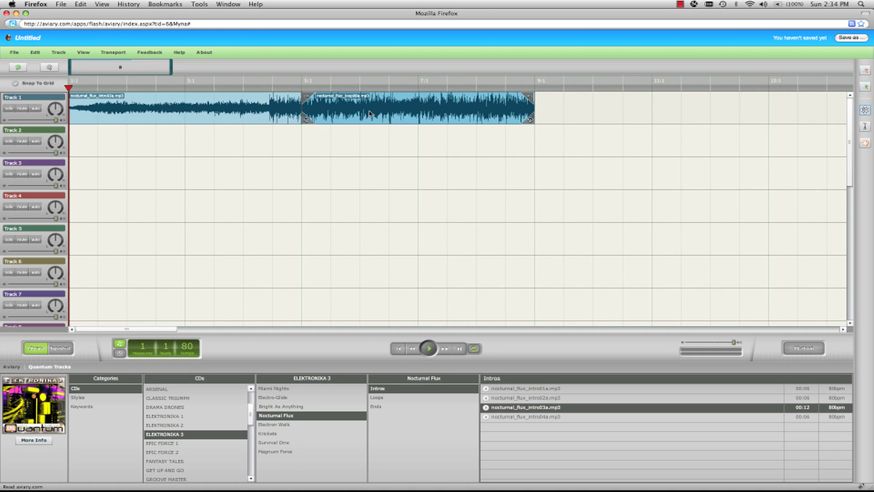
pyautogui.press('space')
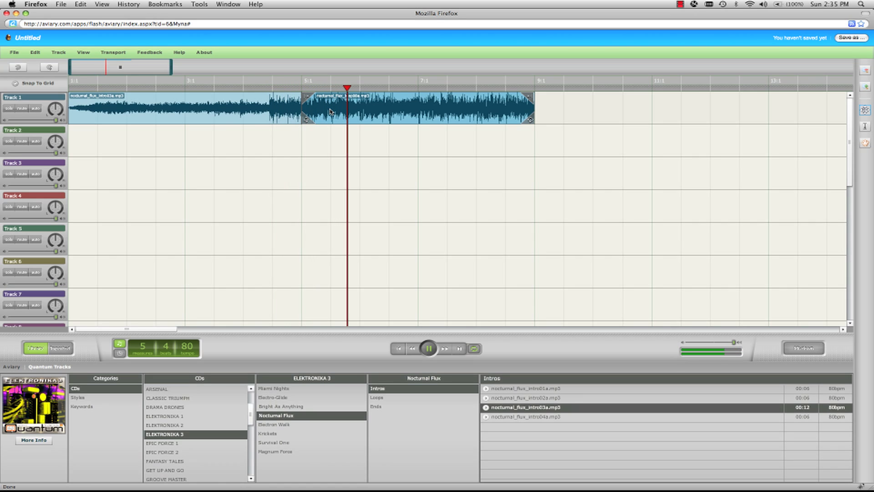
pyautogui.press('space')
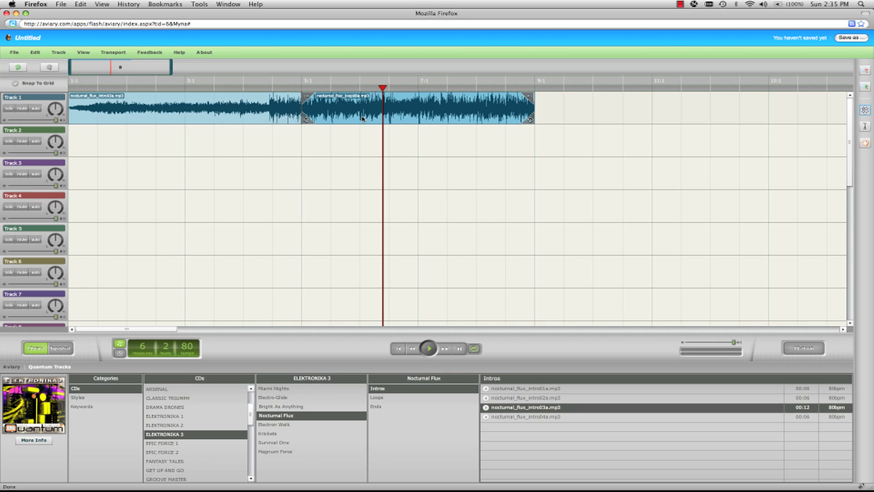
# Move the loop to Track 2, stretch its start back over the intro, and fade it in by bar 5
pyautogui.moveTo(363, 119); pyautogui.dragTo(363, 147)
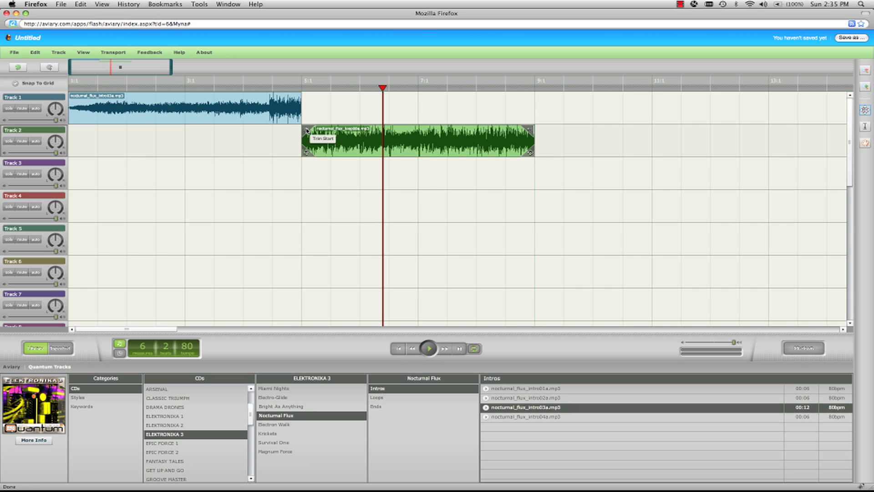
pyautogui.moveTo(306, 131); pyautogui.dragTo(224, 137)
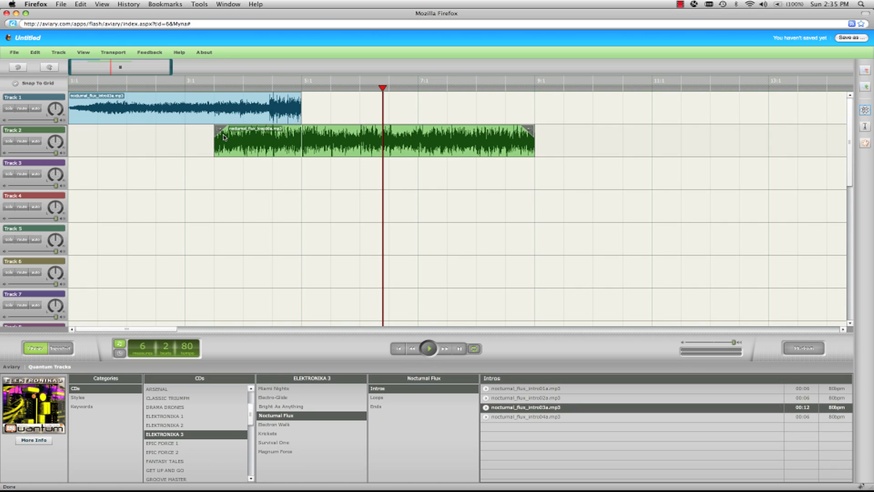
pyautogui.click(35, 145)
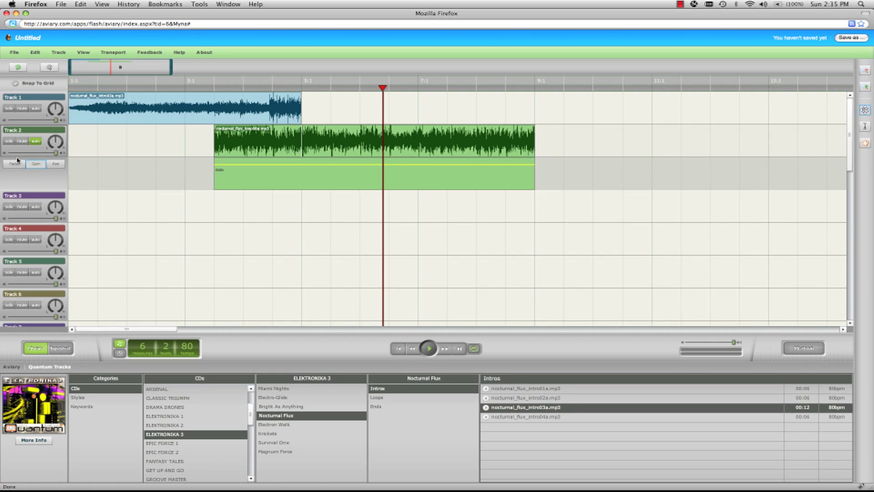
pyautogui.moveTo(217, 162); pyautogui.dragTo(300, 175)
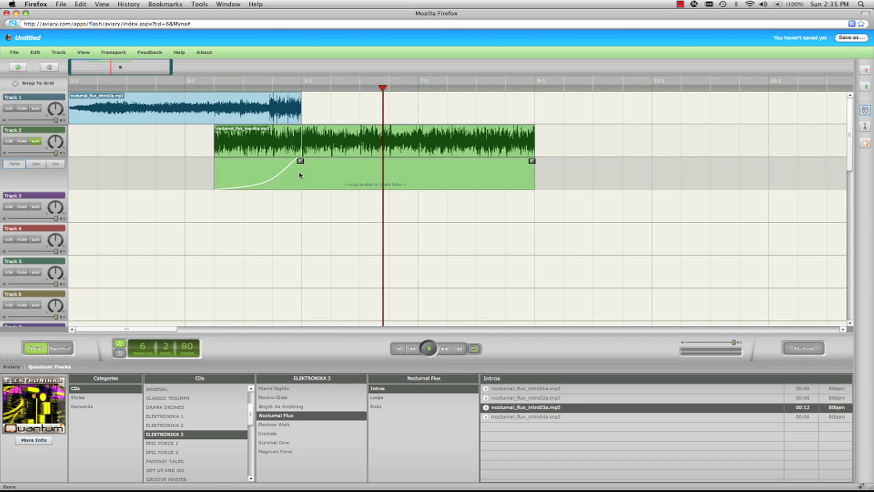
# Fade out Track 1's intro to end at bar 5, play the crossfade from bar 3, then hide Track 2's fade lane
pyautogui.click(36, 108)
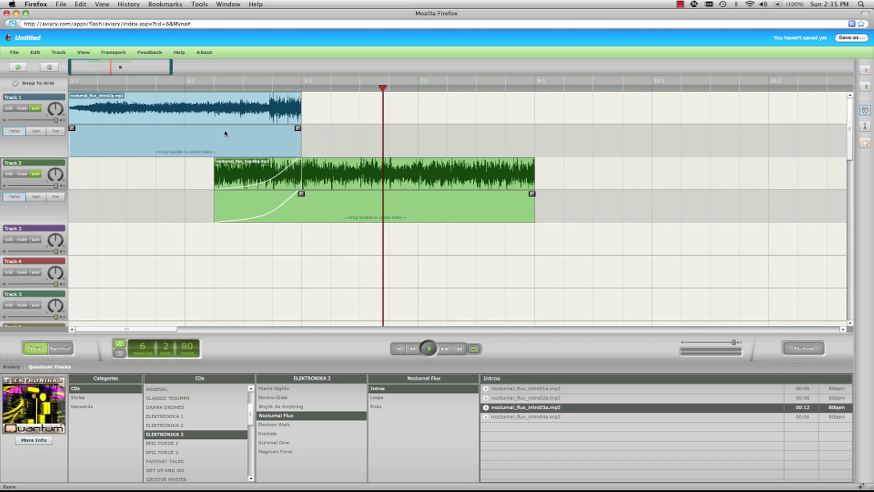
pyautogui.moveTo(298, 130); pyautogui.dragTo(262, 127)
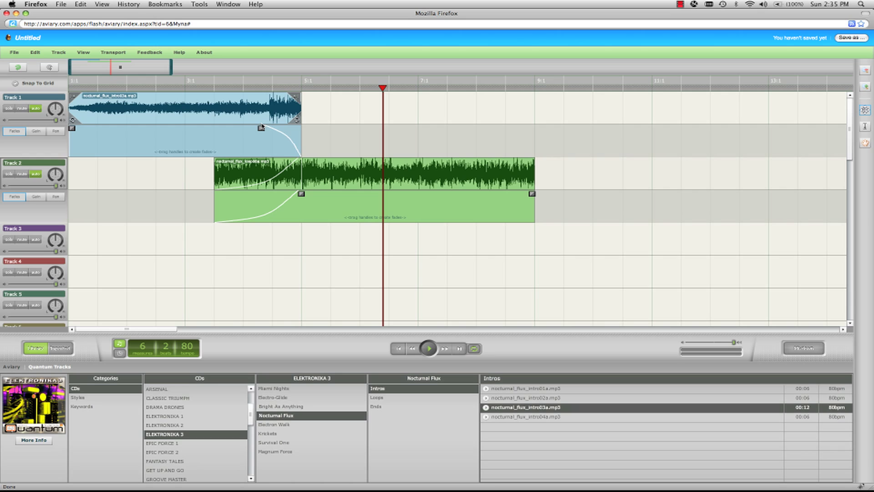
pyautogui.click(190, 82)
pyautogui.press('space')
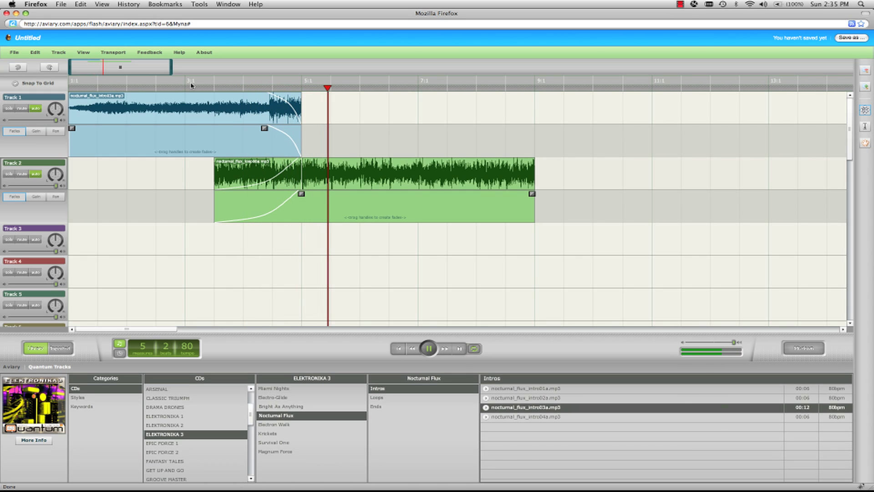
pyautogui.press('space')
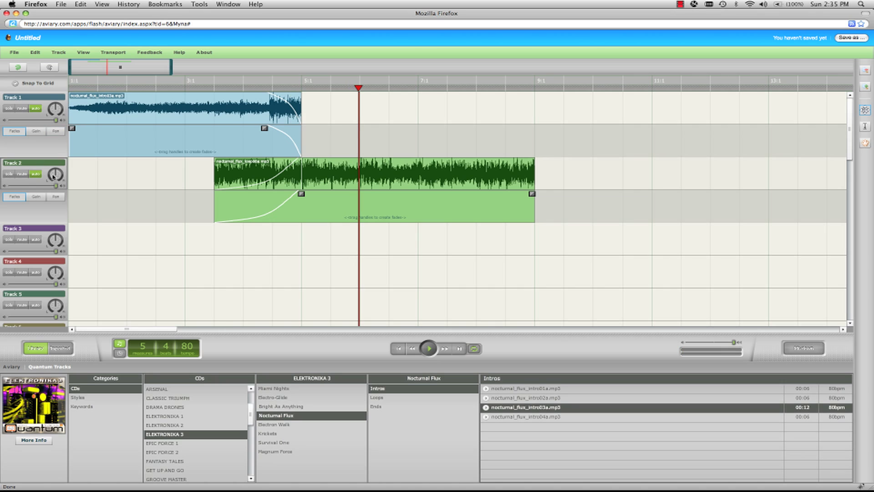
pyautogui.click(35, 174)
# Hide Track 1's fade lane and drop nocturnal_flux_end03a.mp3 onto Track 2 right after the loop at bar 9
pyautogui.click(35, 112)
pyautogui.click(35, 112)
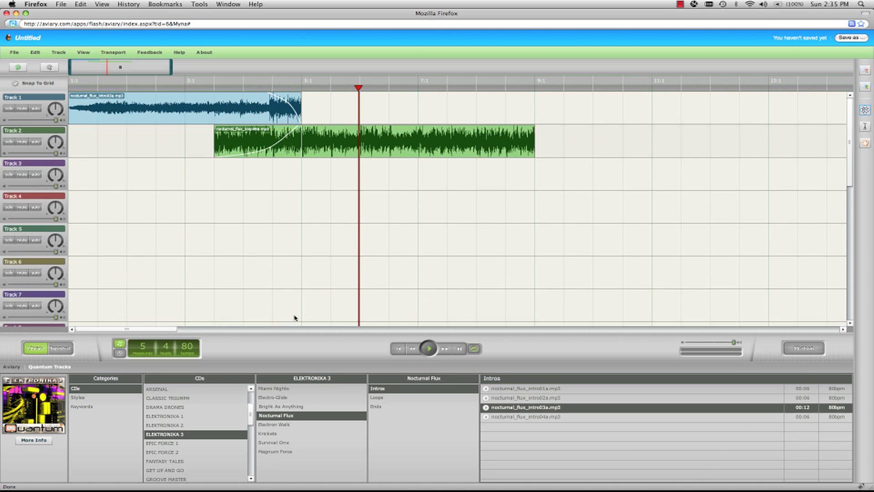
pyautogui.click(382, 406)
pyautogui.click(514, 417)
pyautogui.moveTo(515, 407); pyautogui.dragTo(549, 149)
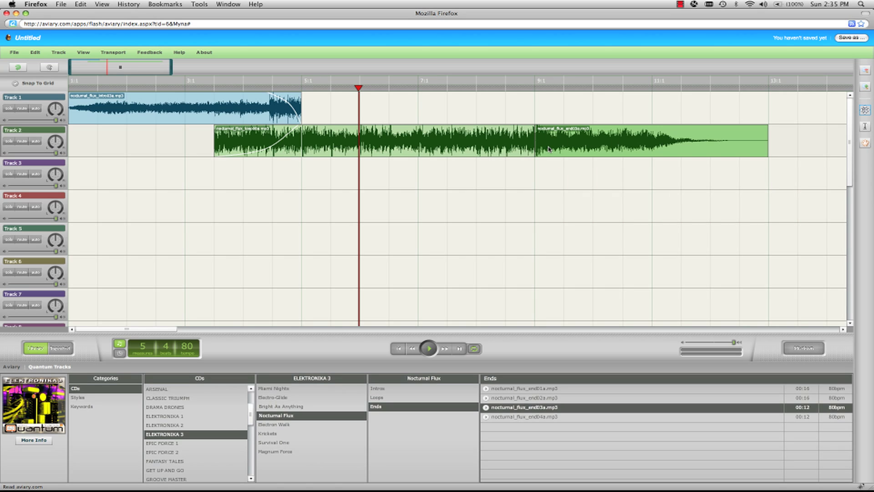
# Record a short voice clip in the Audio Recorder and import it, saved under its default Recording name
pyautogui.click(15, 52)
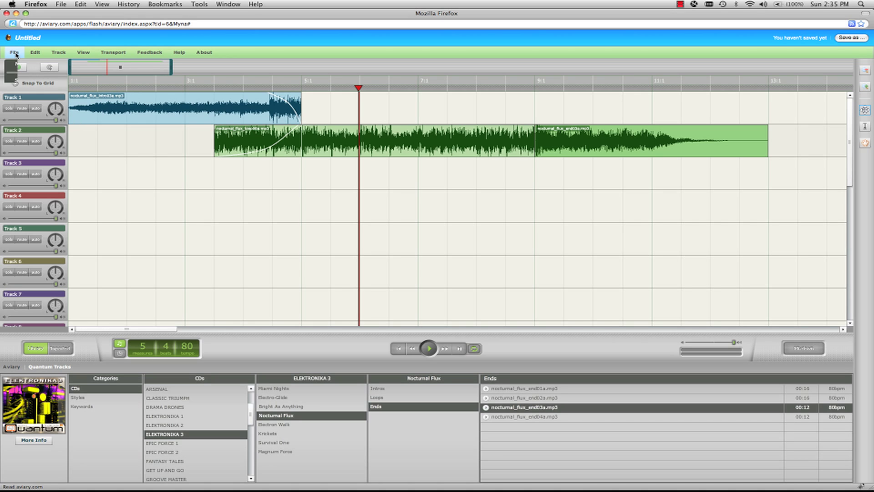
pyautogui.click(27, 123)
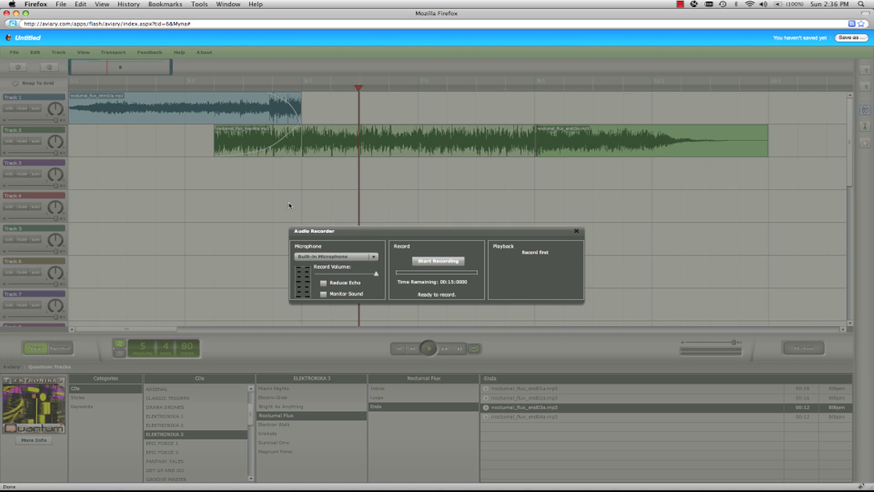
pyautogui.moveTo(360, 275); pyautogui.dragTo(358, 275)
pyautogui.click(427, 262)
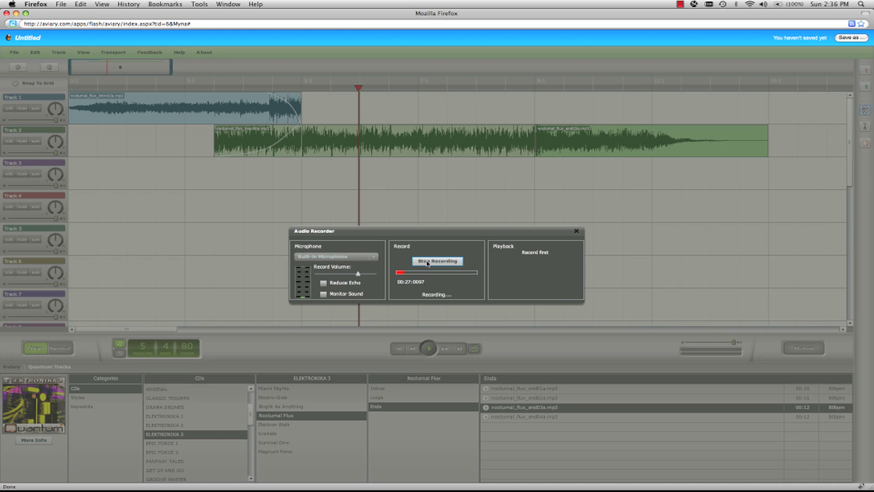
pyautogui.click(427, 262)
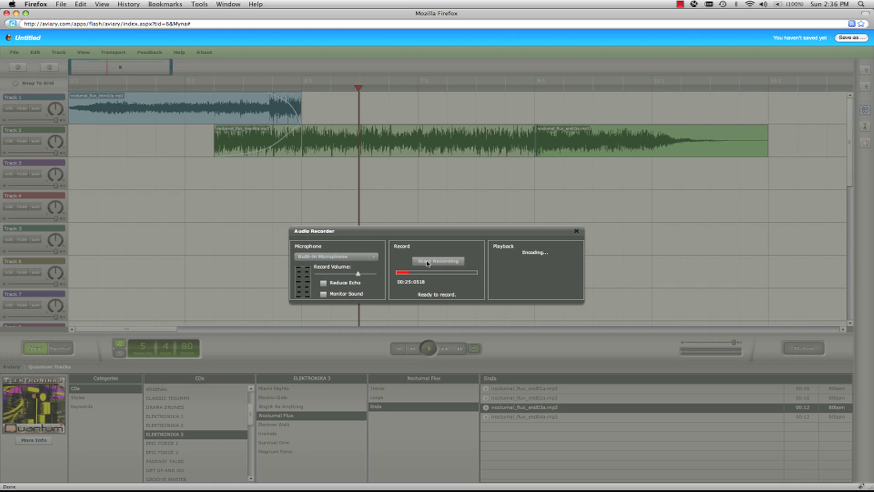
pyautogui.click(510, 263)
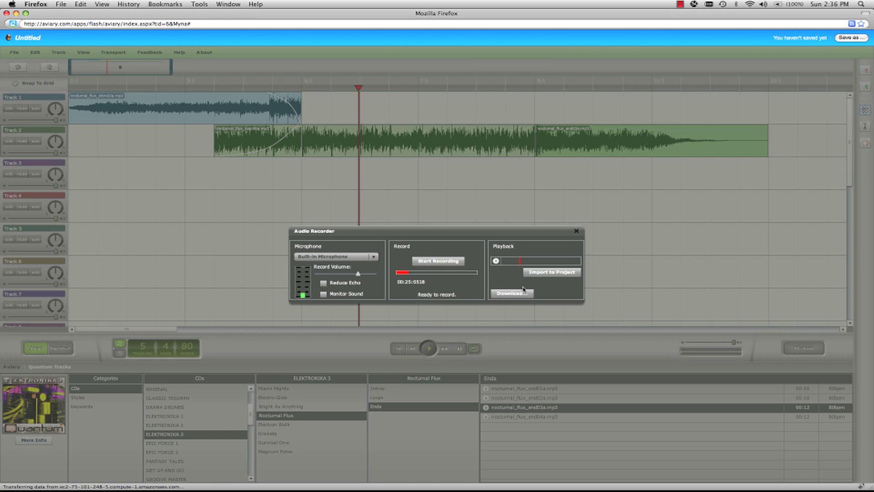
pyautogui.click(543, 273)
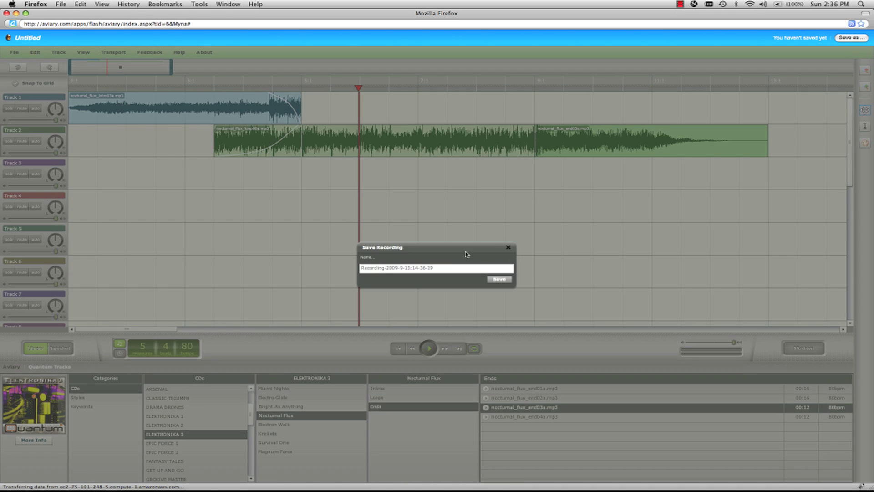
pyautogui.click(492, 280)
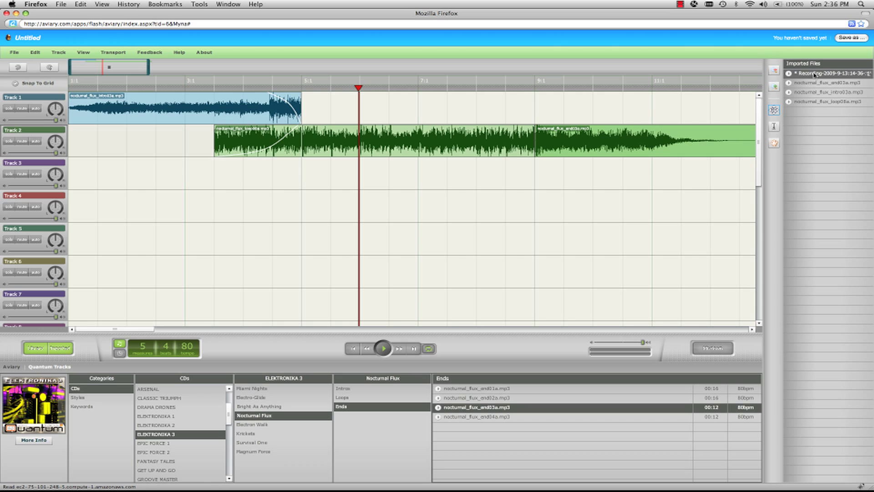
# Drop the imported Recording file onto Track 3 near bar 1 and play the mix from the beginning
pyautogui.moveTo(815, 74); pyautogui.dragTo(114, 166)
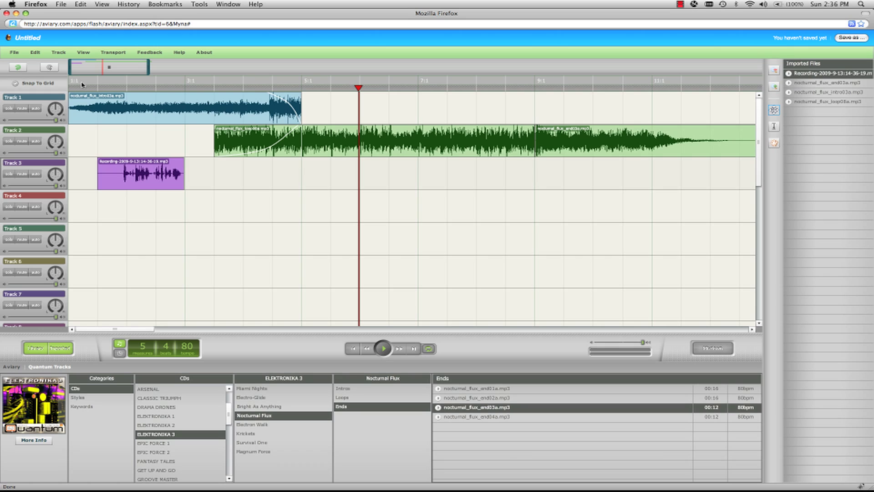
pyautogui.press('Home')
pyautogui.press('space')
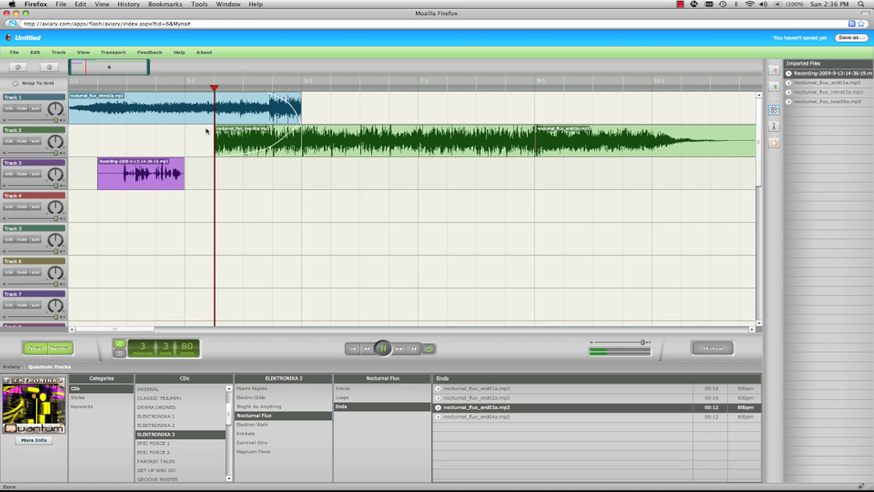
pyautogui.press('space')
# Apply Reverb in effect slot 1 and Pitch in slot 2 to the Track 3 voice clip
pyautogui.doubleClick(151, 184)
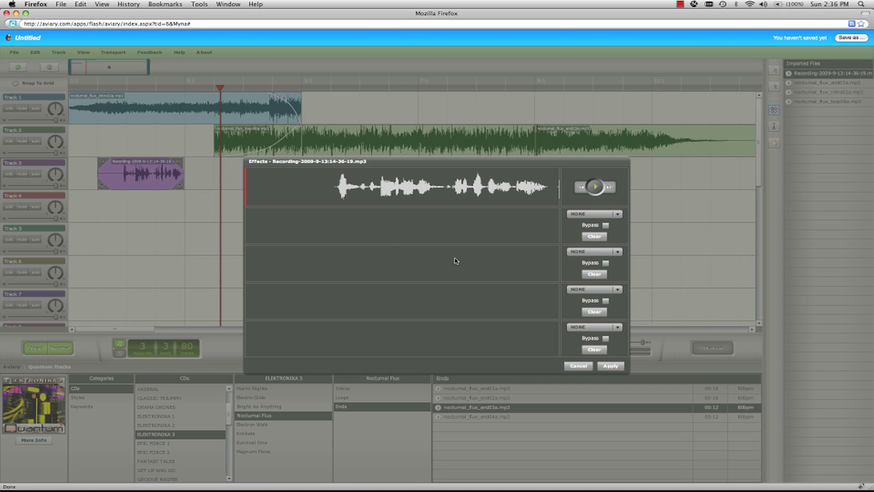
pyautogui.click(592, 214)
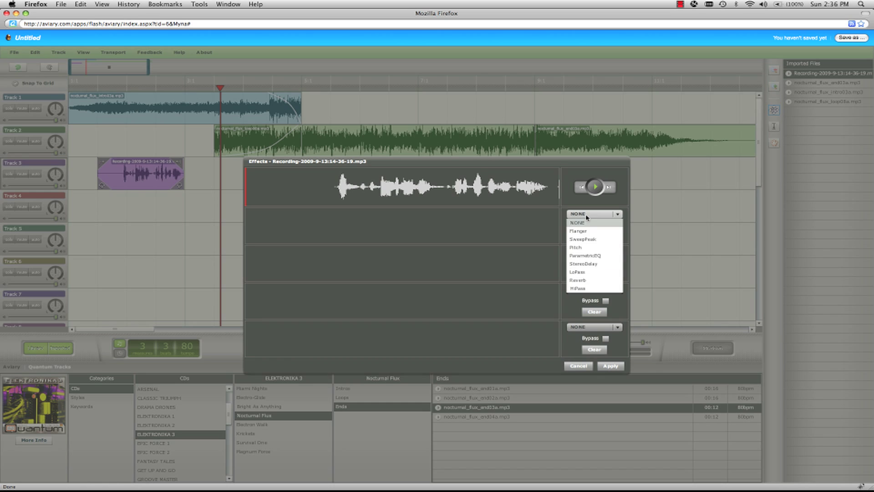
pyautogui.click(577, 280)
pyautogui.click(592, 252)
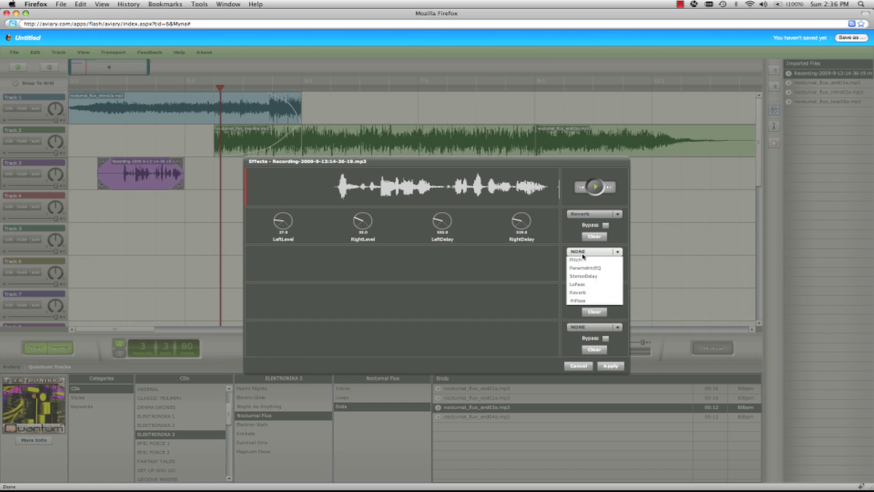
pyautogui.click(580, 285)
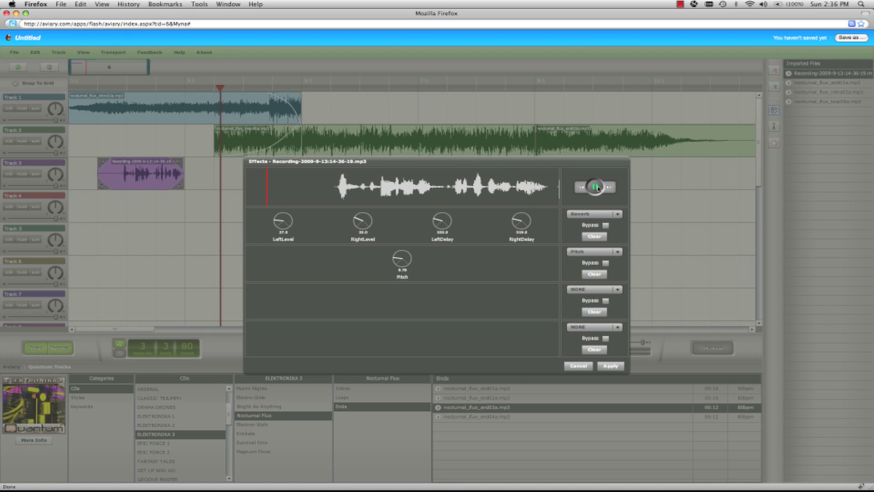
pyautogui.click(613, 366)
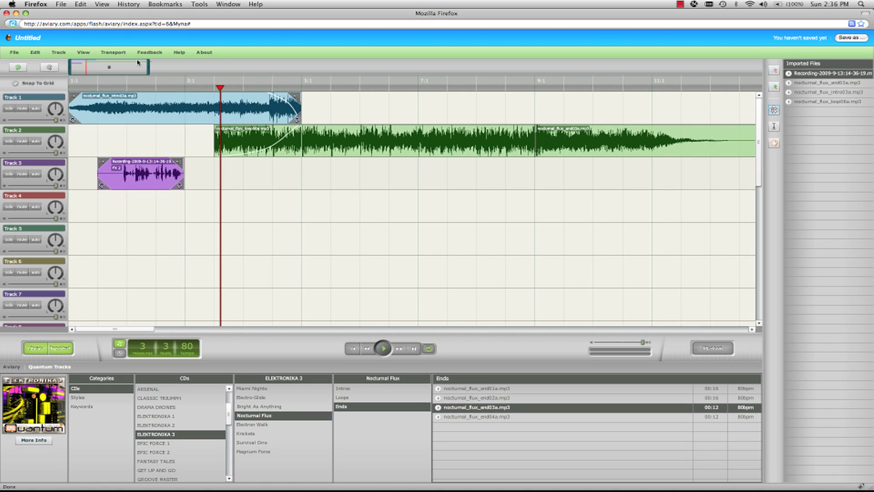
# Trim the end of the Track 3 voice clip and reveal its automation lane
pyautogui.moveTo(148, 66); pyautogui.dragTo(94, 67)
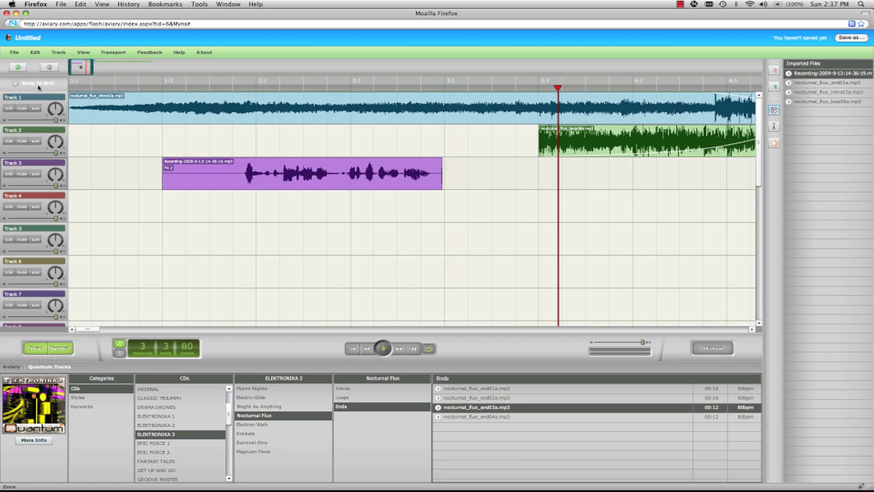
pyautogui.moveTo(441, 162); pyautogui.dragTo(433, 162)
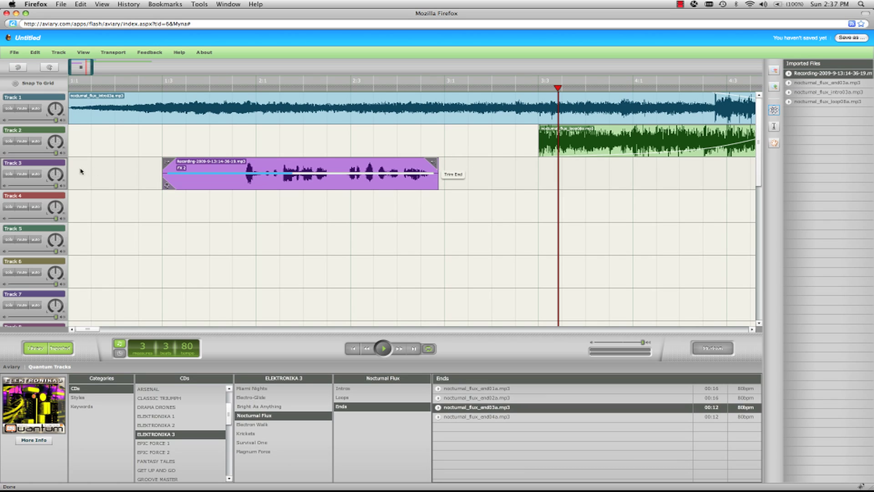
pyautogui.click(36, 174)
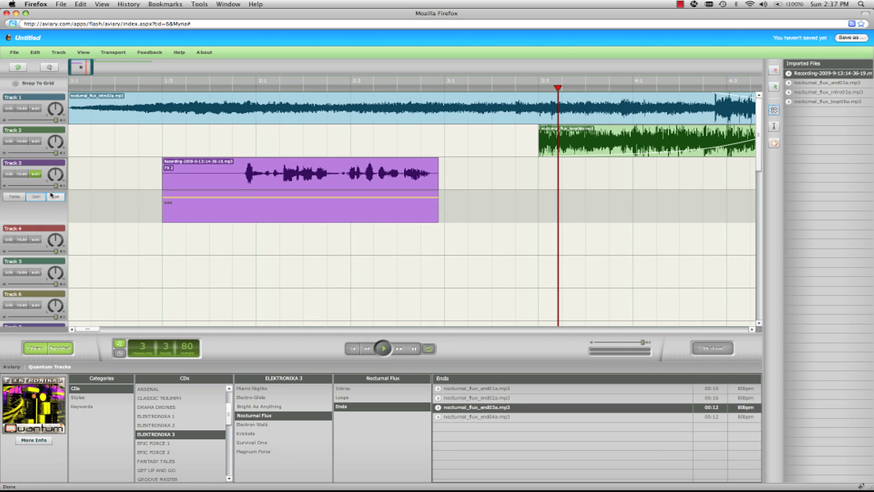
# Add pan points that ramp the voice across to the clip's end, then play to hear the sweep
pyautogui.click(239, 192)
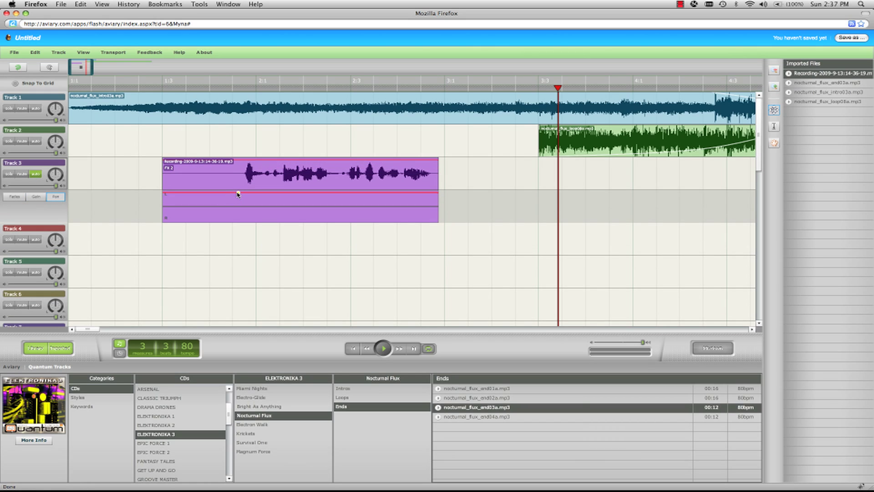
pyautogui.click(326, 217)
pyautogui.moveTo(325, 218); pyautogui.dragTo(436, 235)
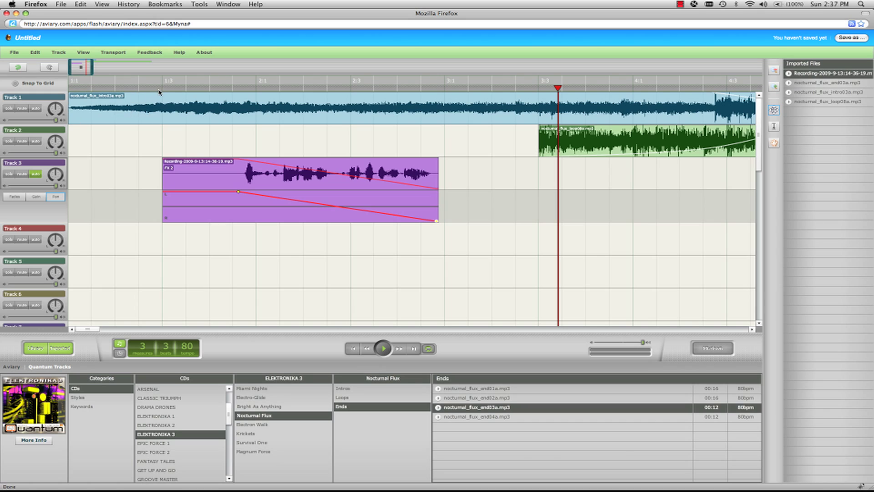
pyautogui.click(191, 88)
pyautogui.press('space')
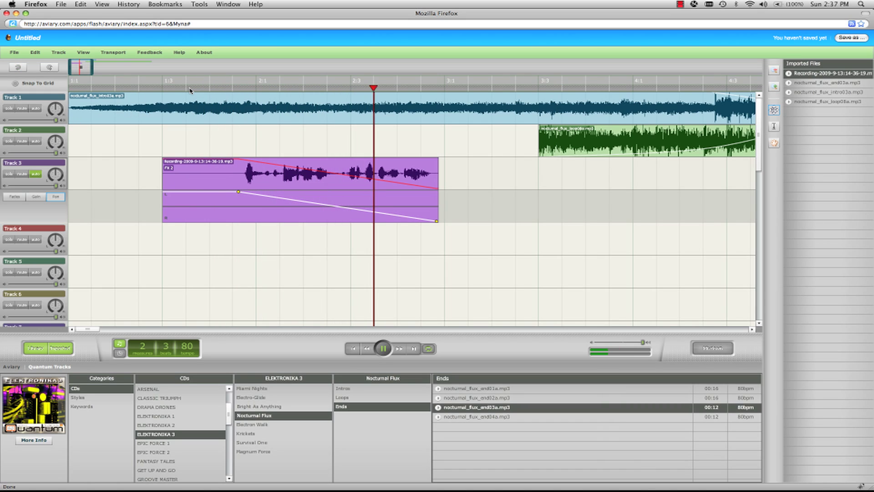
pyautogui.press('space')
# Raise the voice clip's gain slightly and play from bar 2:1 to check it
pyautogui.click(36, 197)
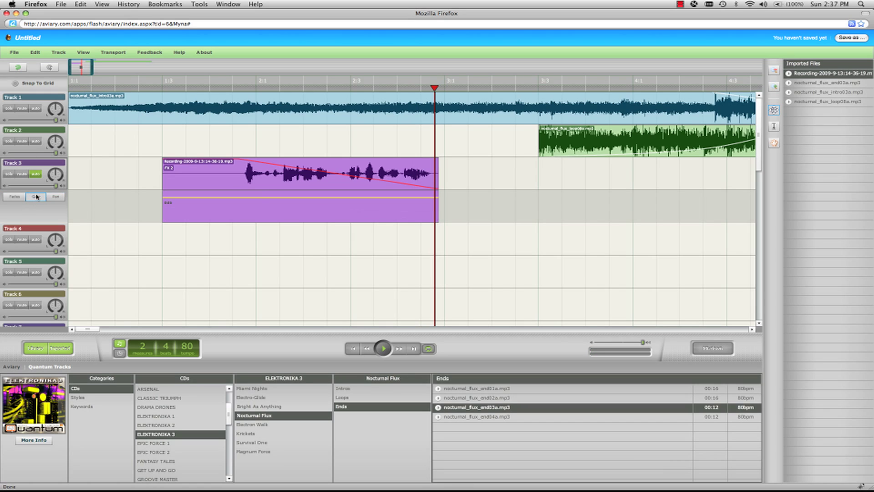
pyautogui.moveTo(281, 197); pyautogui.dragTo(280, 194)
pyautogui.click(233, 86)
pyautogui.press('space')
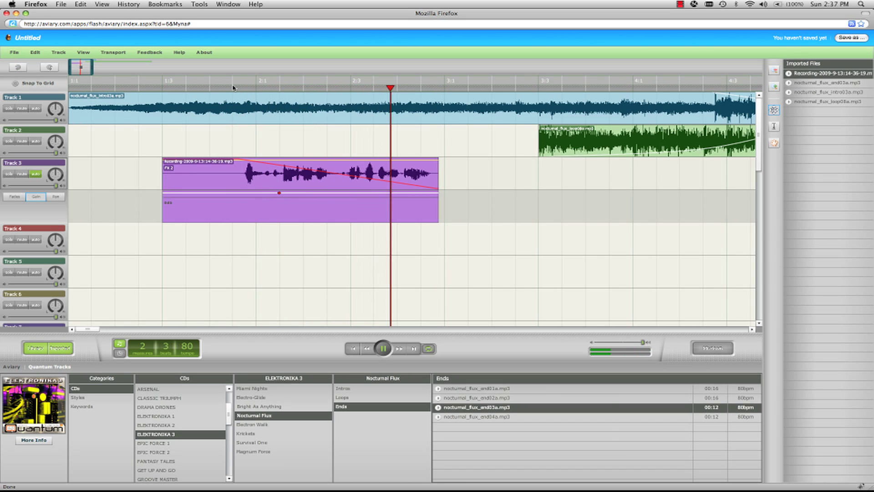
pyautogui.press('space')
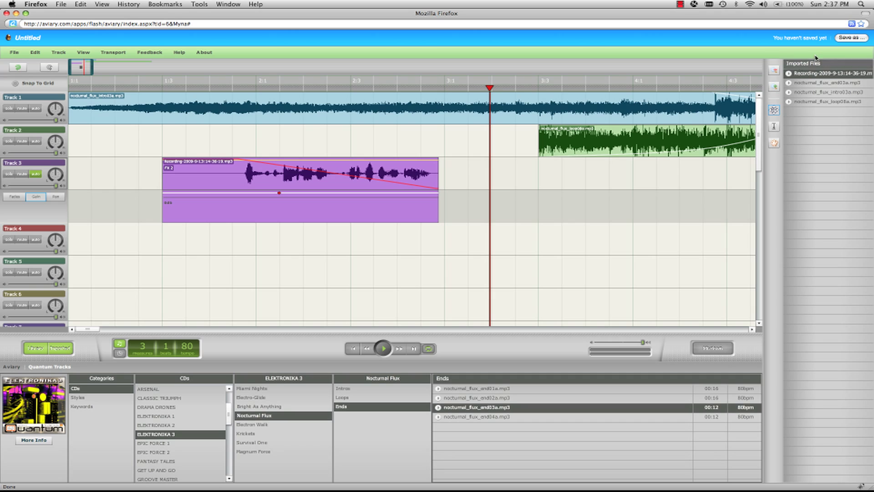
# Save the project as a new creation named MyMix
pyautogui.click(848, 37)
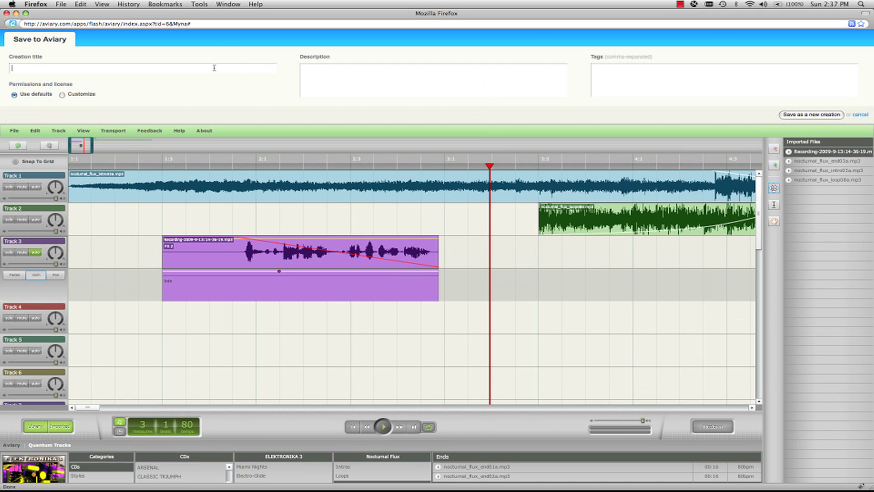
pyautogui.write('MyMix')
pyautogui.click(832, 116)
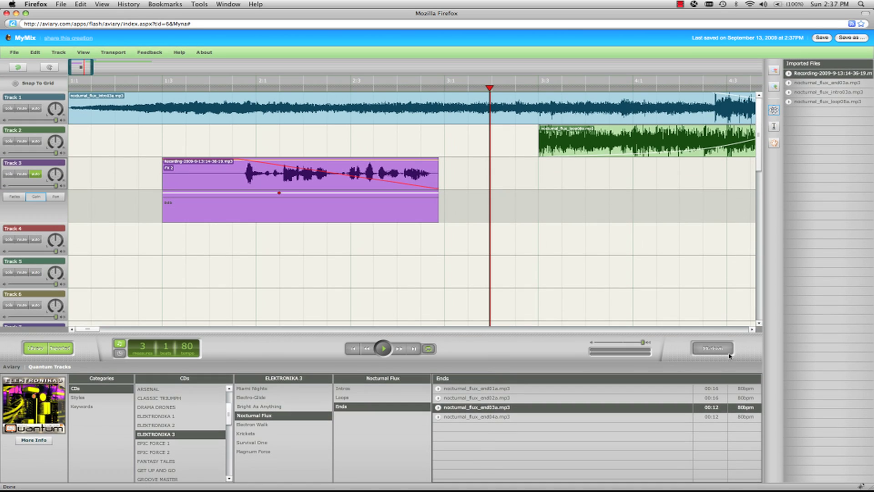
# Mix down and export MyMix.wav into the aviary > mixes folder
pyautogui.click(709, 349)
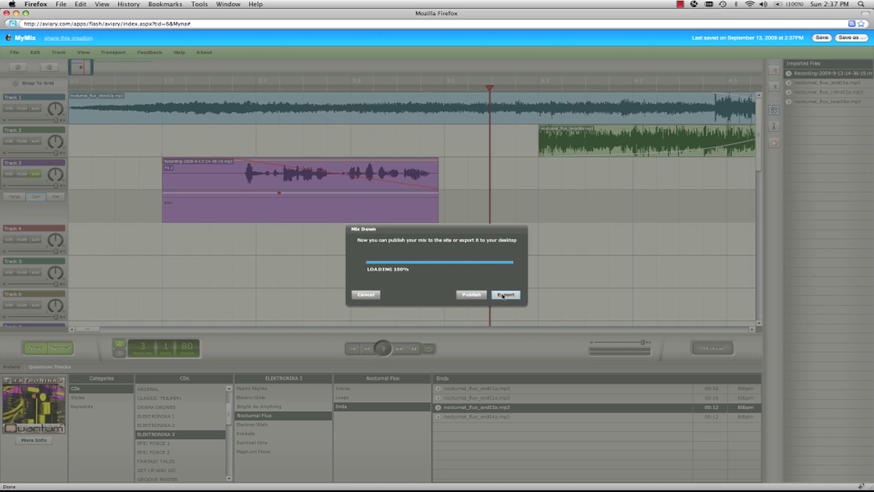
pyautogui.click(503, 295)
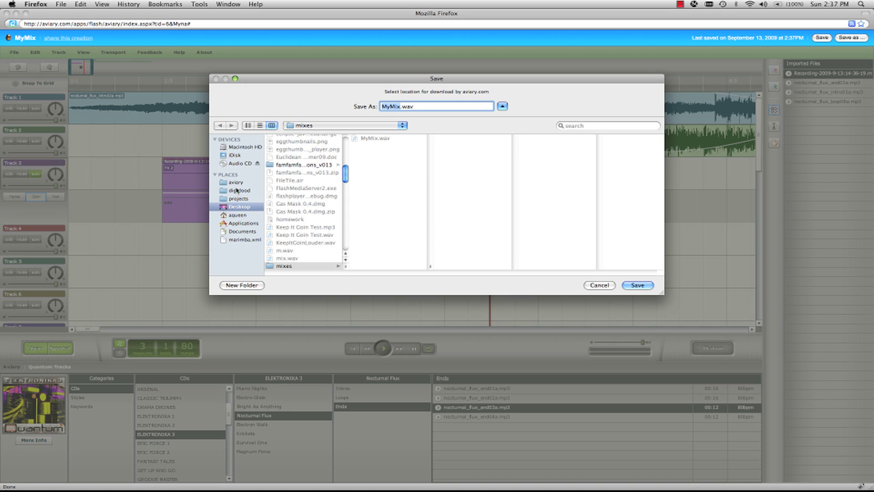
pyautogui.click(236, 183)
pyautogui.scroll(-5, 304, 232)
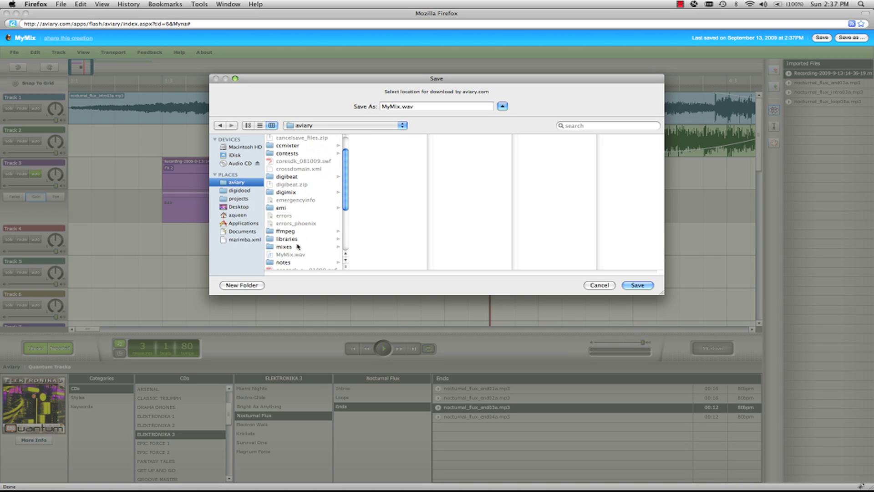
pyautogui.click(297, 247)
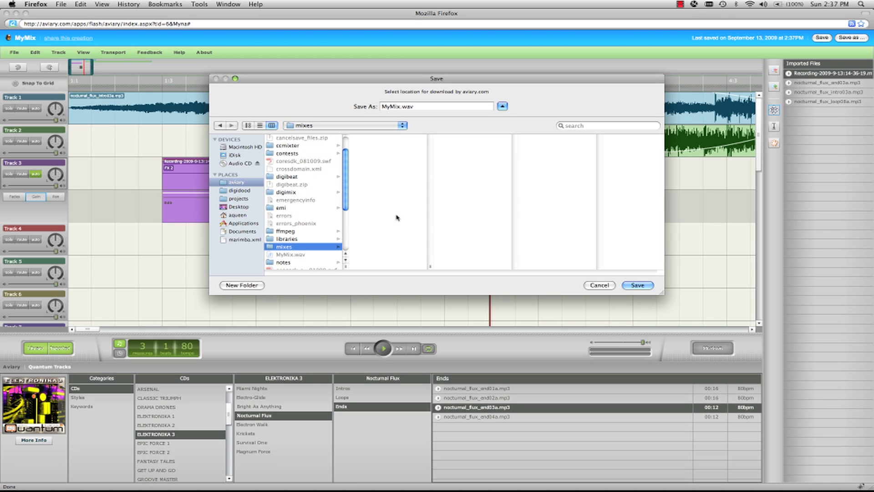
pyautogui.click(637, 285)
pyautogui.press('super+Tab')
pyautogui.press('super+Tab')
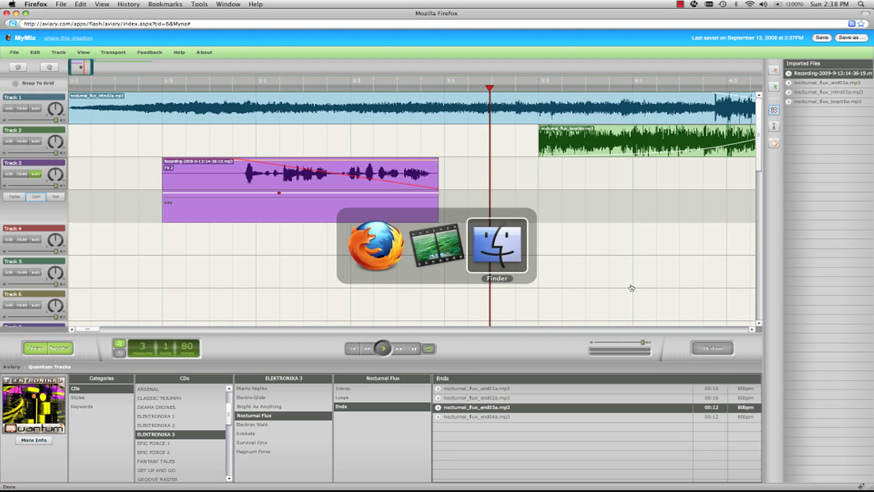
pyautogui.click(248, 143)
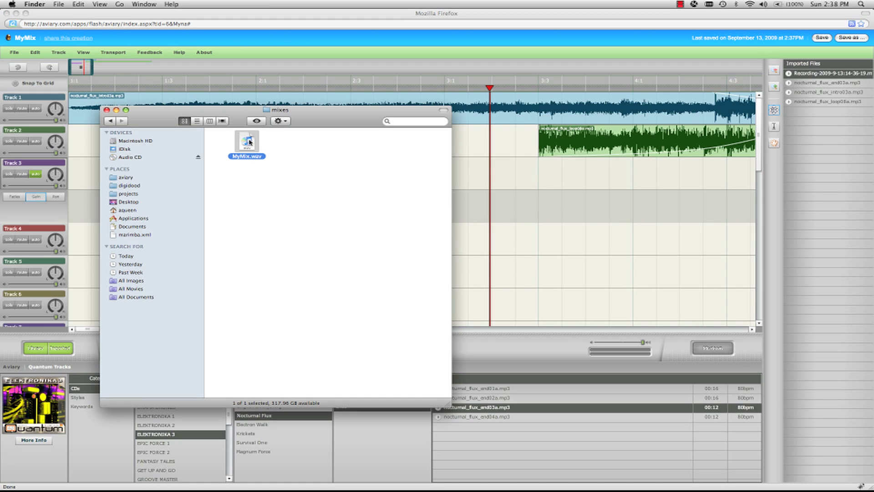
pyautogui.press('space')
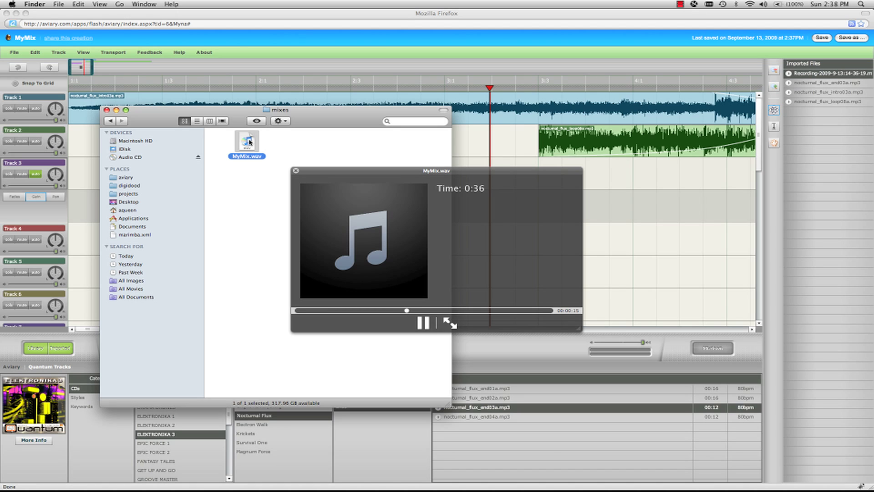
pyautogui.press('space')
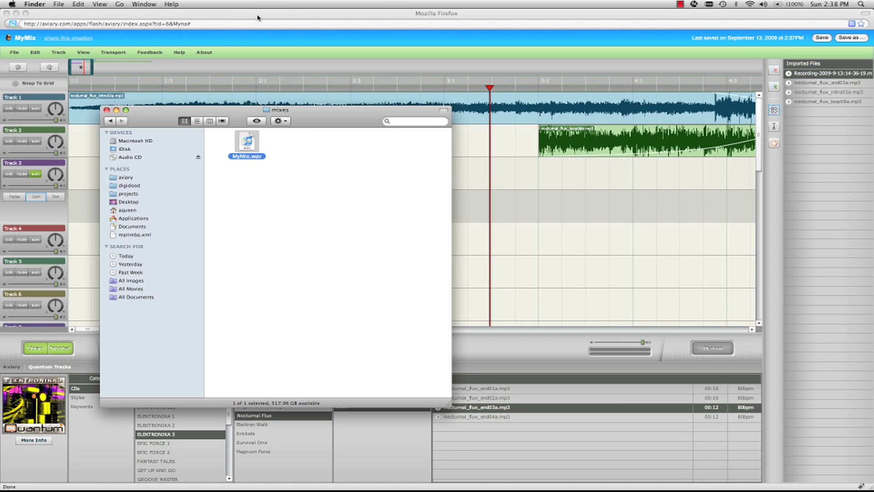
pyautogui.click(258, 18)
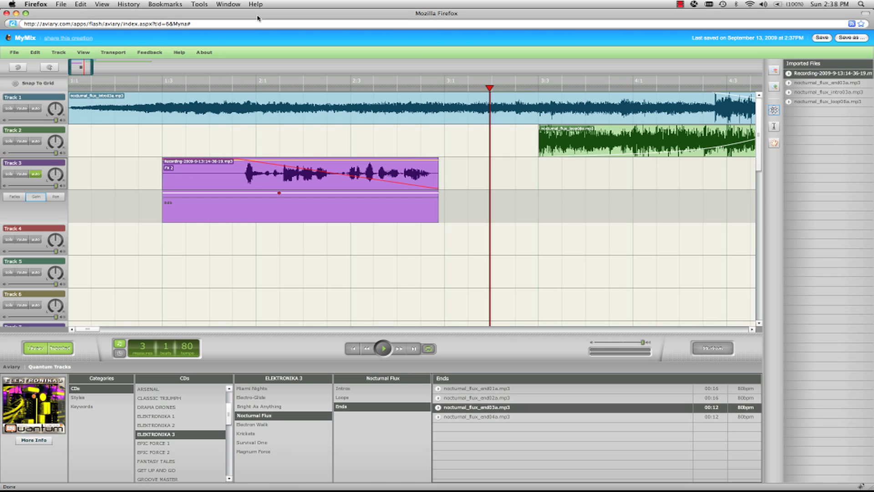